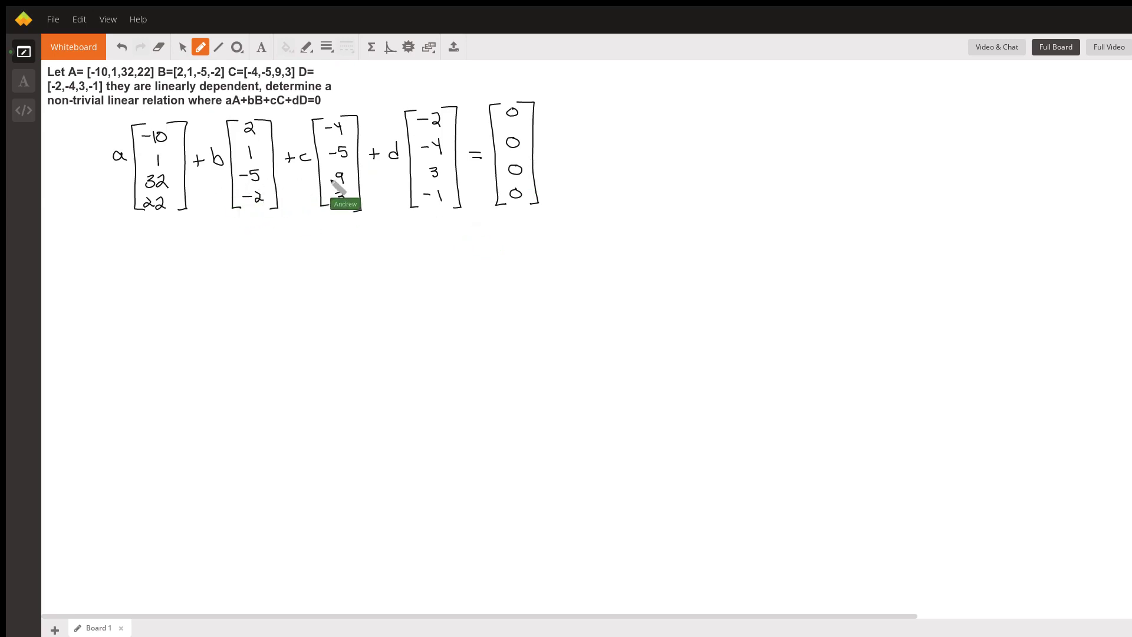
Step: Finish the D vector's -1 entry, then write the coefficient matrix's four rows below the equation
drag(439, 189, 440, 201)
drag(155, 243, 155, 343)
drag(151, 256, 319, 257)
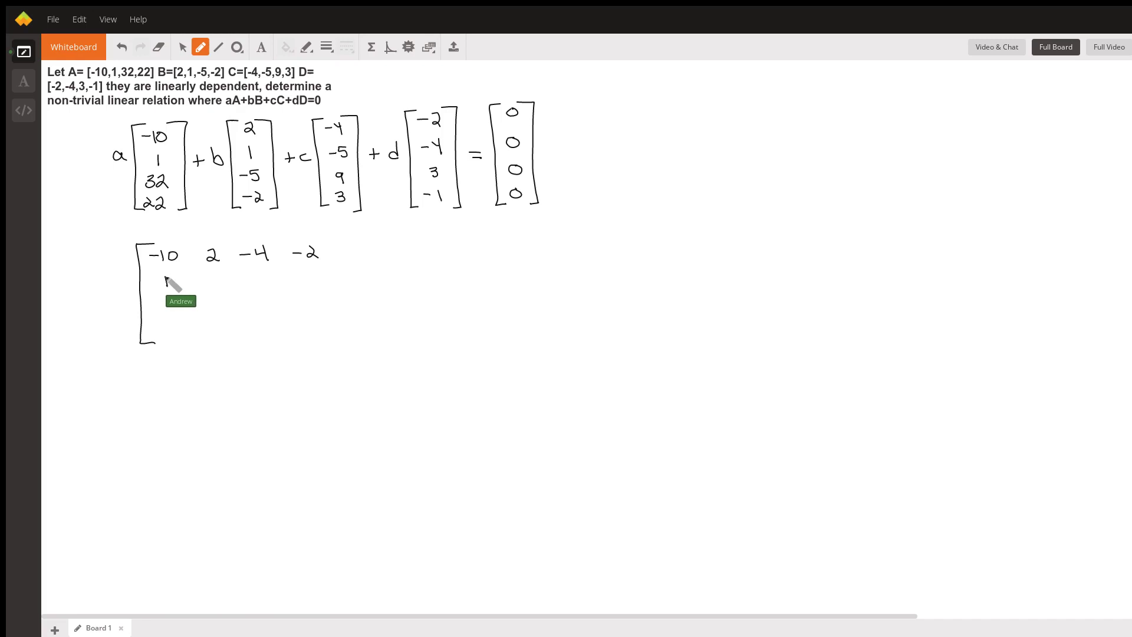
mouse_move(165, 277)
mouse_down()
mouse_move(167, 287)
mouse_move(298, 281)
mouse_up()
drag(304, 272, 316, 287)
drag(154, 308, 157, 319)
mouse_move(169, 308)
mouse_down()
mouse_move(182, 319)
mouse_move(306, 311)
mouse_up()
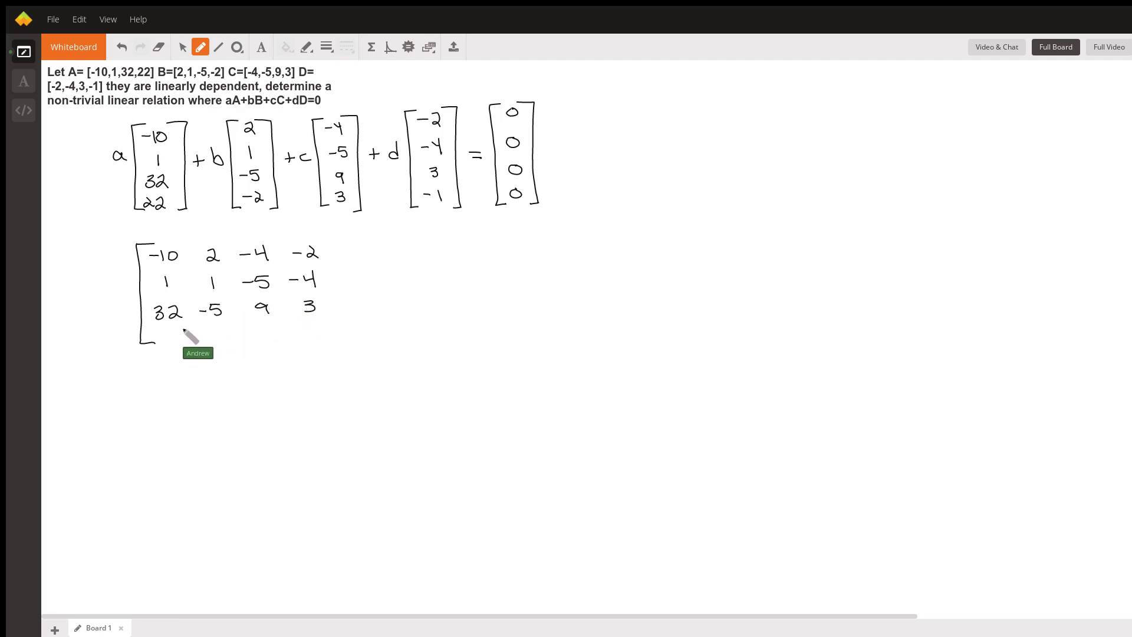
mouse_move(153, 332)
mouse_down()
mouse_move(181, 342)
mouse_move(303, 332)
mouse_up()
drag(313, 323, 314, 335)
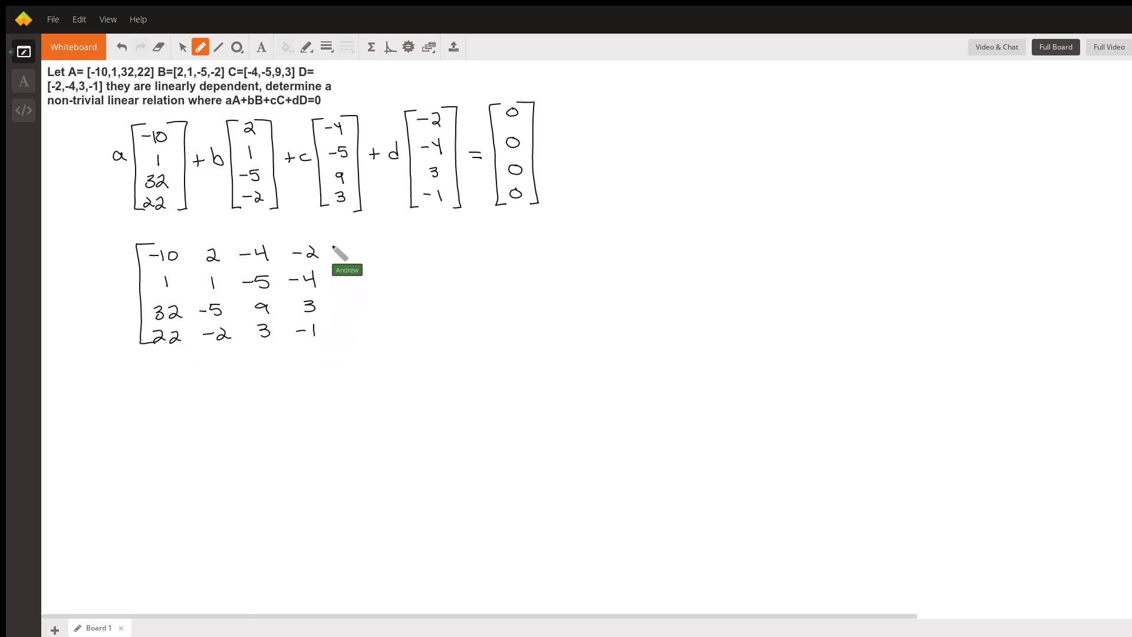
Step: Close the coefficient matrix, write the unknowns vector [a, b, c, d], an equals sign, and begin the zero vector
drag(316, 240, 334, 339)
drag(361, 238, 368, 339)
drag(378, 244, 386, 334)
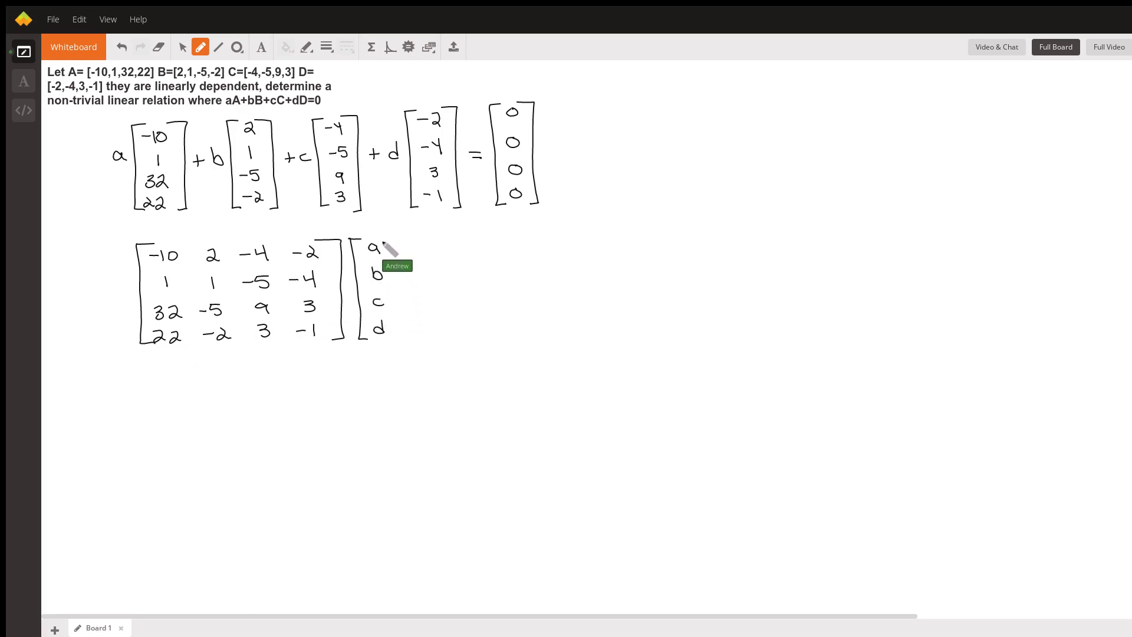
drag(379, 239, 402, 337)
drag(417, 282, 430, 282)
drag(417, 289, 430, 289)
drag(451, 236, 455, 338)
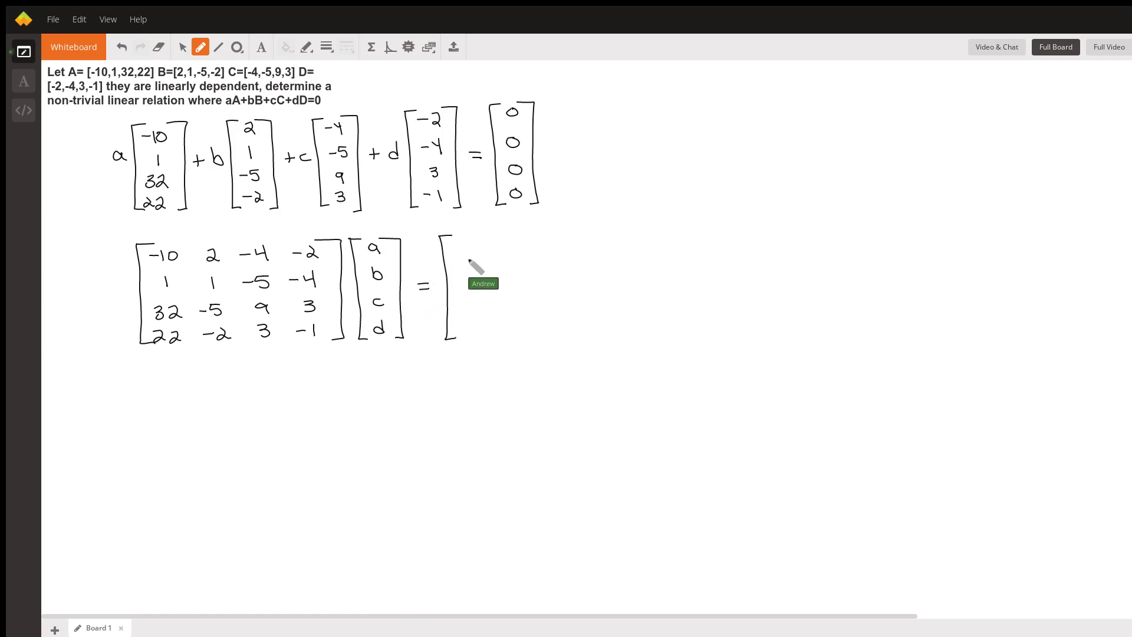
drag(467, 241, 468, 321)
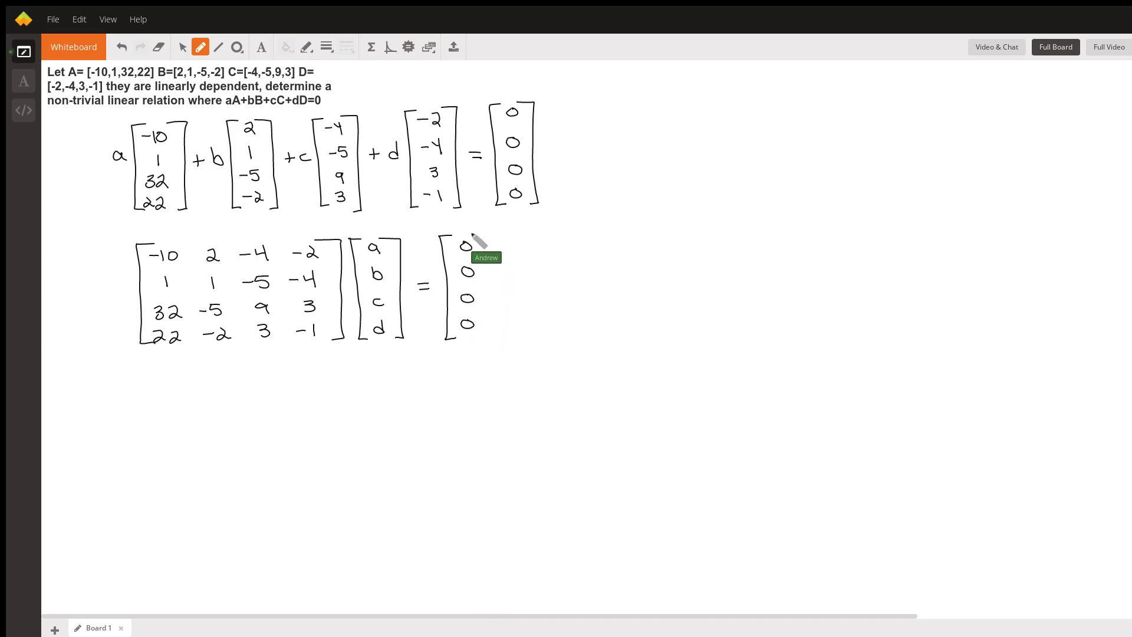
Step: Draw the zero vector's closing bracket and undo the stray vertical stroke
drag(472, 233, 491, 339)
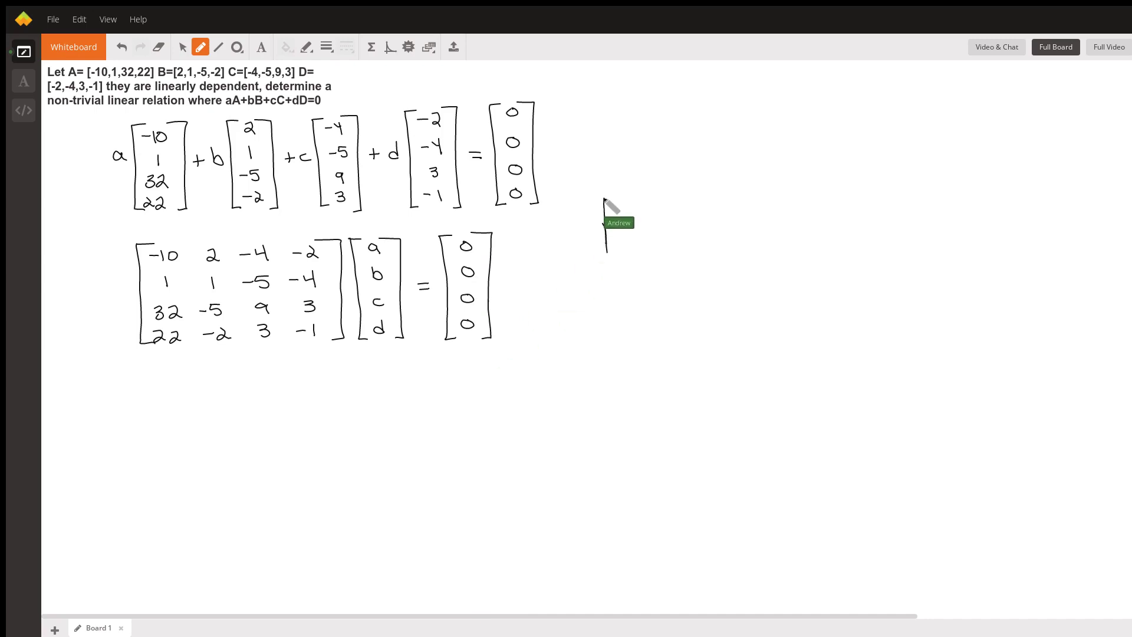
key(ctrl+z)
scroll(566, 331, down, 1)
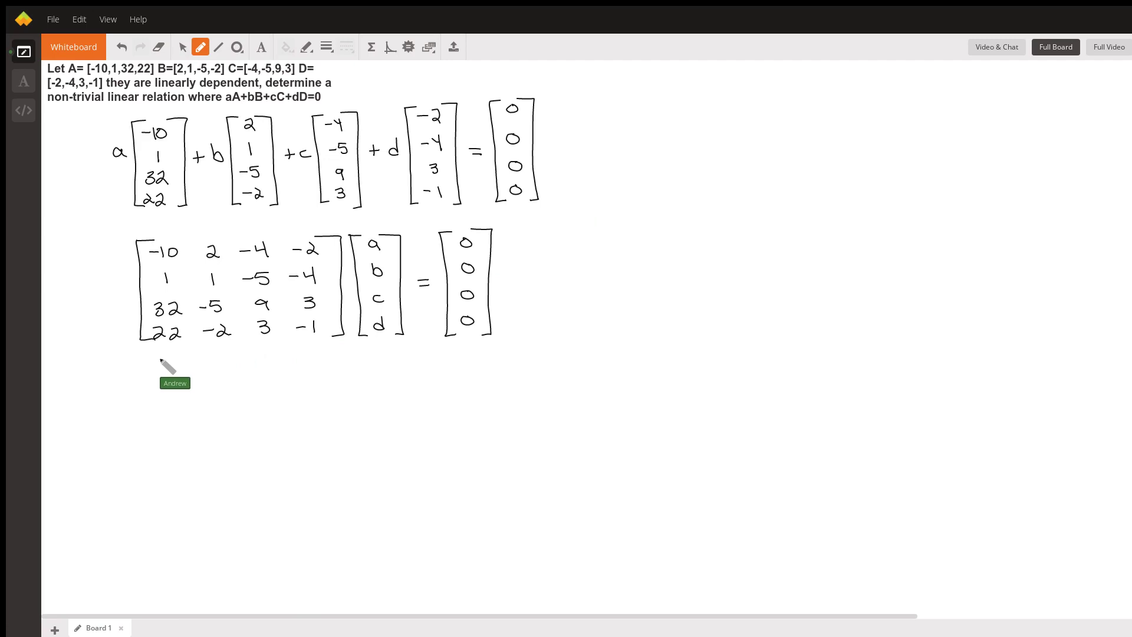
Step: Write the first three rows of the augmented matrix, including -5 and -4 in row two
drag(159, 358, 159, 450)
mouse_move(154, 368)
mouse_down()
mouse_move(266, 376)
mouse_move(352, 365)
mouse_up()
mouse_move(171, 395)
mouse_down()
mouse_move(172, 405)
mouse_move(302, 398)
mouse_up()
mouse_move(309, 394)
mouse_down()
mouse_move(316, 406)
mouse_move(352, 391)
mouse_up()
drag(163, 416, 171, 427)
drag(177, 418, 209, 423)
mouse_move(221, 416)
mouse_down()
mouse_move(217, 428)
mouse_move(269, 429)
mouse_move(353, 413)
mouse_up()
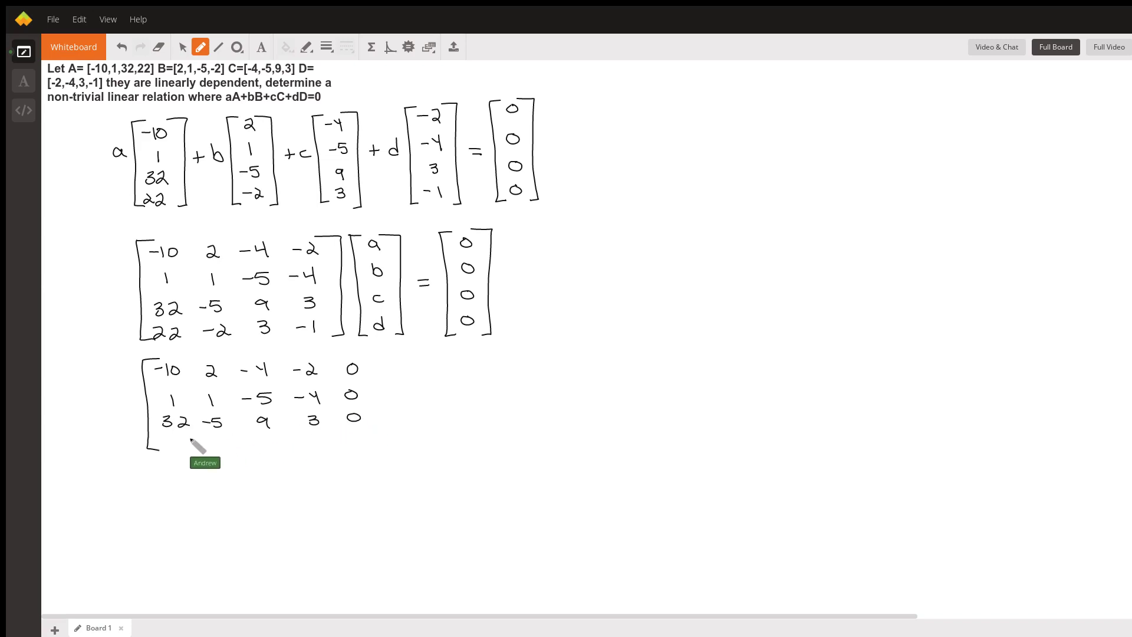
Step: Add the fourth row (22, -2, 3, -1), the divider bar, erase the misplaced 0, and close the bracket
drag(167, 439, 311, 441)
mouse_move(318, 435)
mouse_down()
mouse_move(320, 444)
mouse_move(355, 435)
mouse_up()
drag(331, 359, 334, 396)
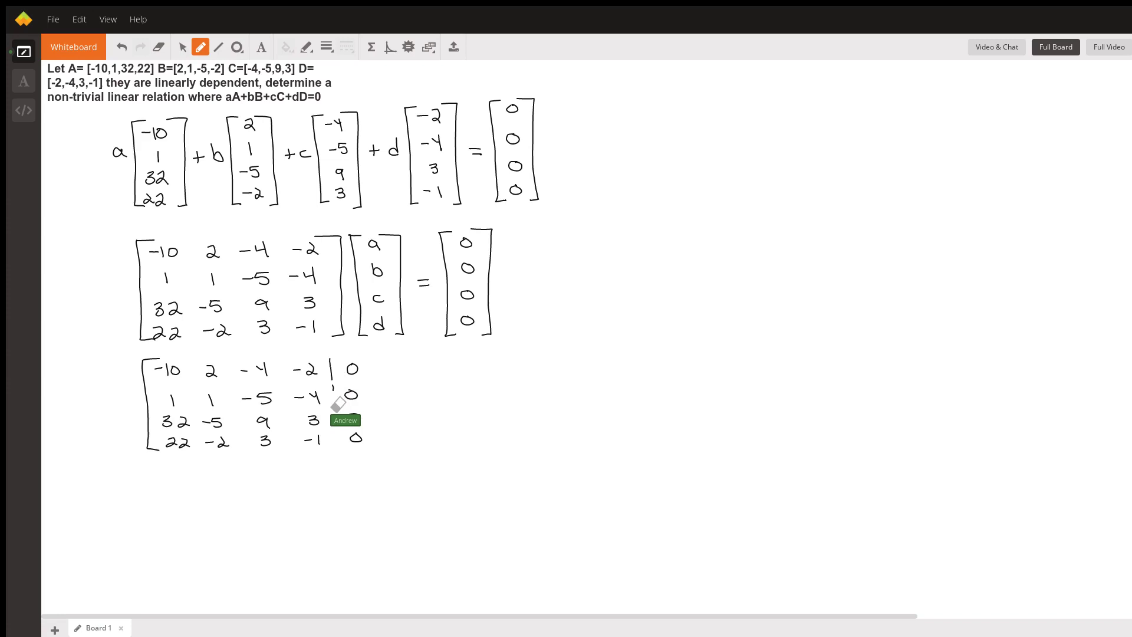
mouse_move(335, 407)
mouse_down()
mouse_move(354, 396)
mouse_move(338, 370)
mouse_move(346, 399)
mouse_move(352, 377)
mouse_move(350, 391)
mouse_move(330, 366)
mouse_move(339, 437)
mouse_up()
drag(356, 357, 376, 448)
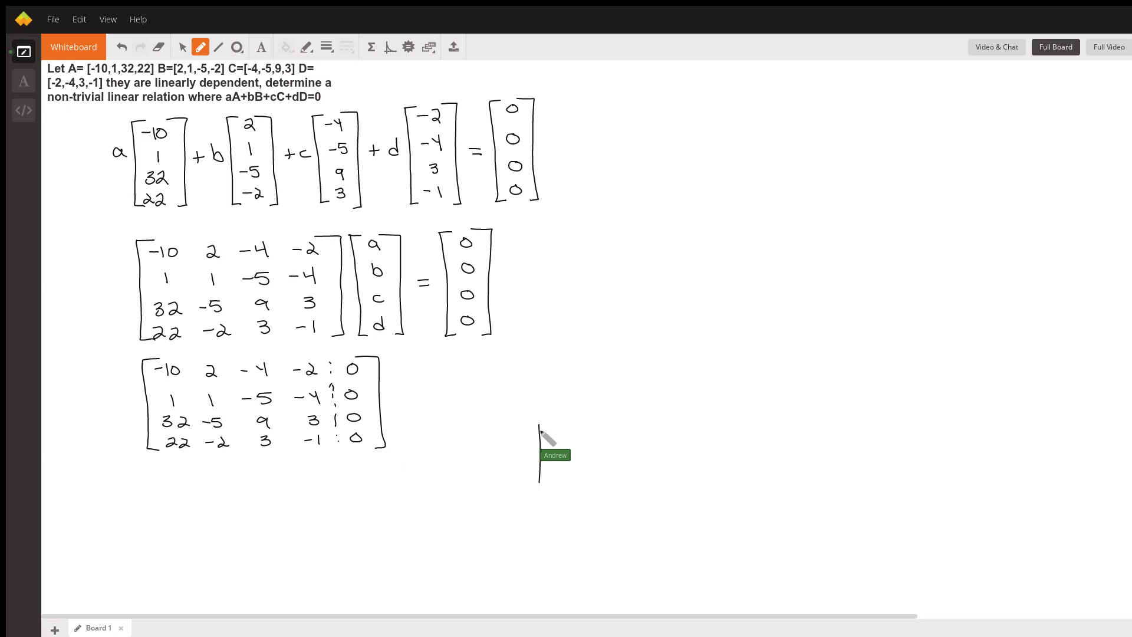
drag(554, 455, 557, 510)
drag(588, 511, 589, 566)
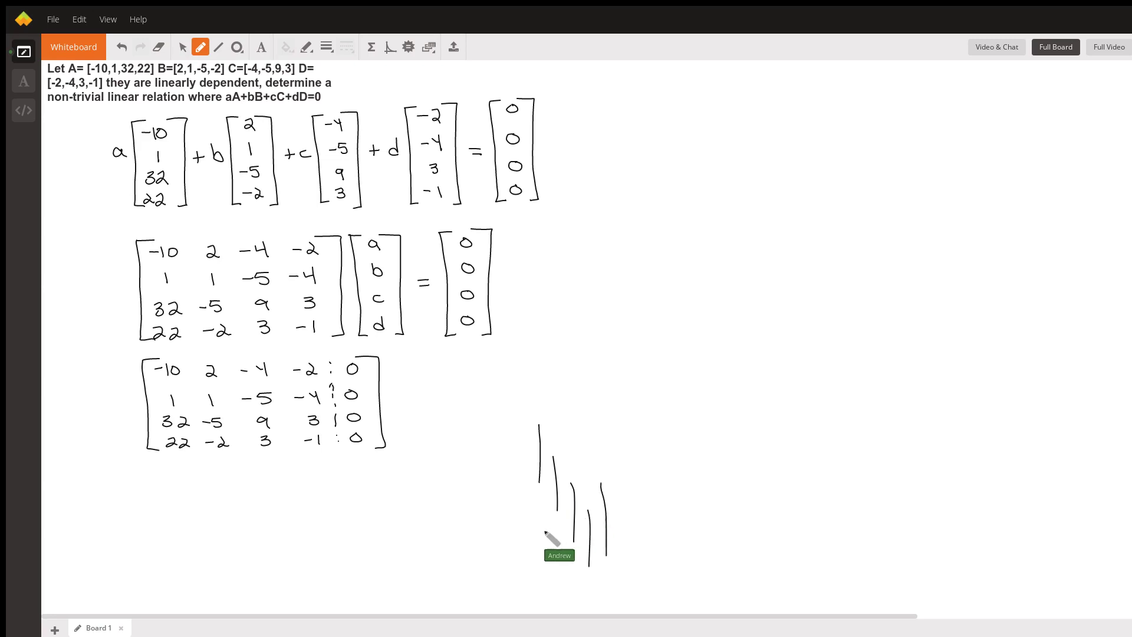
drag(508, 535, 511, 587)
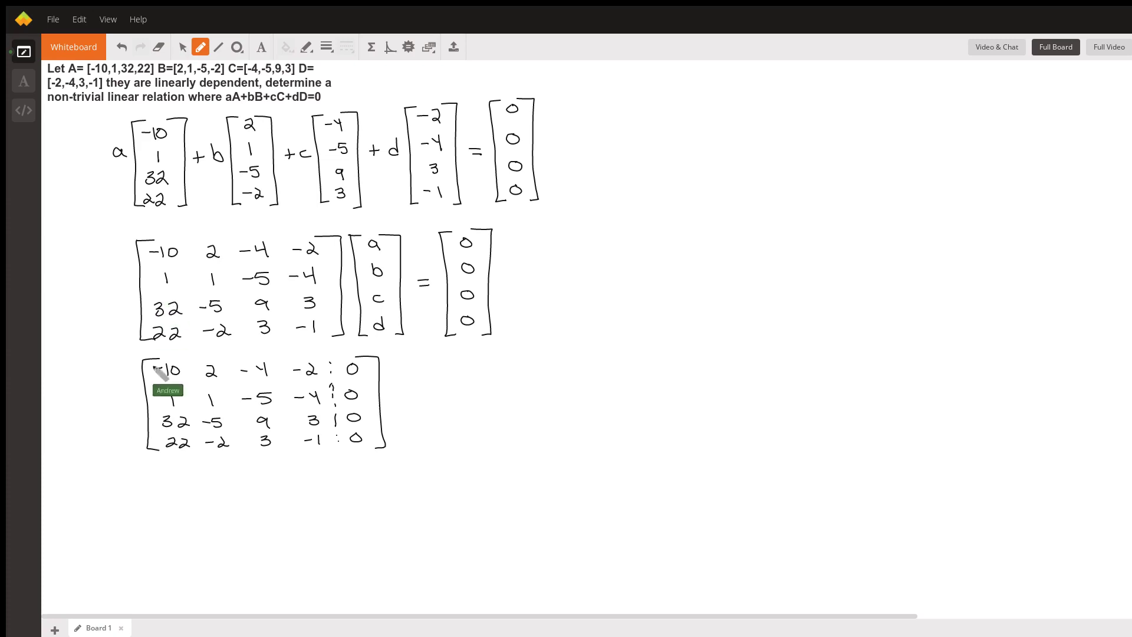
Step: Write the reduced matrix's first two rows, with -1/5 and -4/5 in the d column
drag(160, 474, 159, 587)
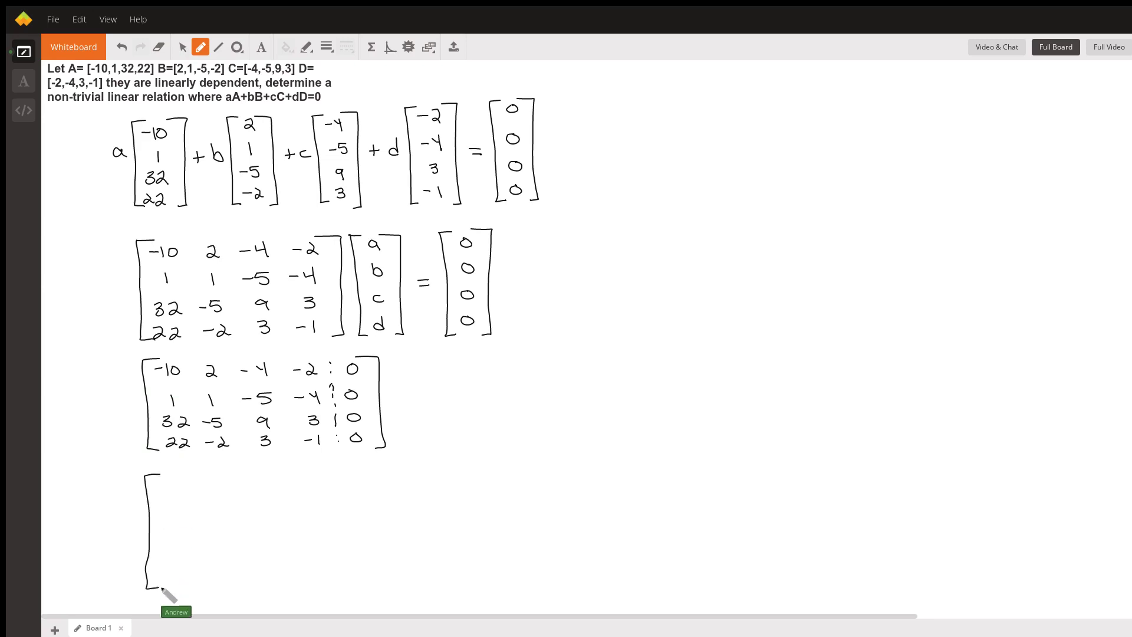
mouse_move(166, 483)
mouse_down()
mouse_move(168, 494)
mouse_move(293, 485)
mouse_up()
mouse_move(303, 473)
mouse_down()
mouse_move(300, 499)
mouse_move(343, 482)
mouse_up()
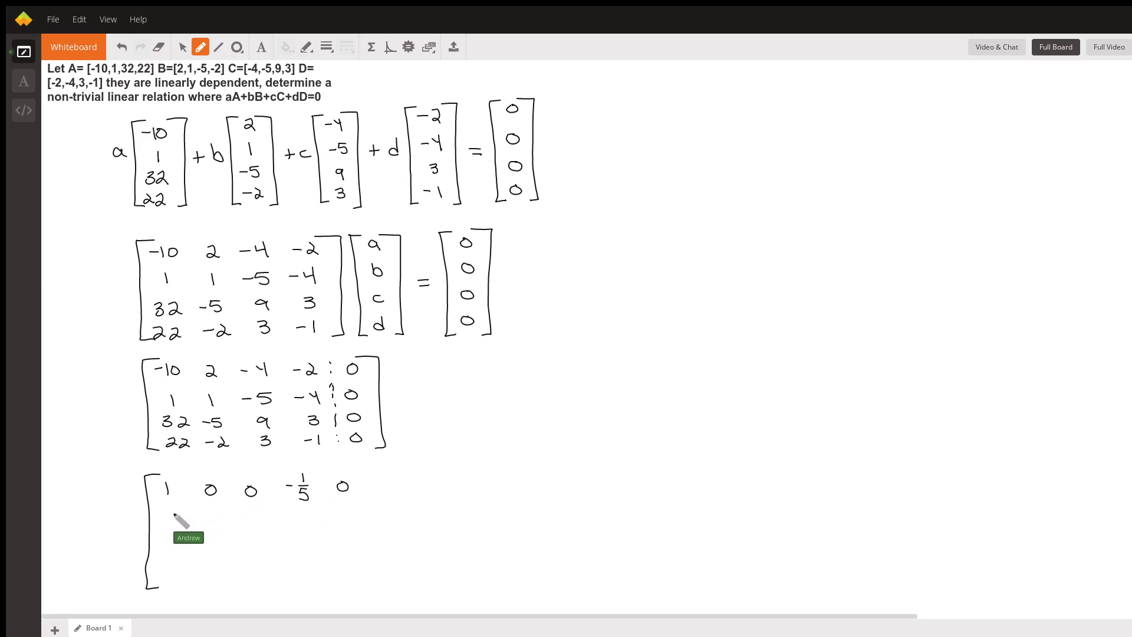
mouse_move(170, 511)
mouse_down()
mouse_move(209, 524)
mouse_move(293, 517)
mouse_up()
drag(300, 508, 306, 521)
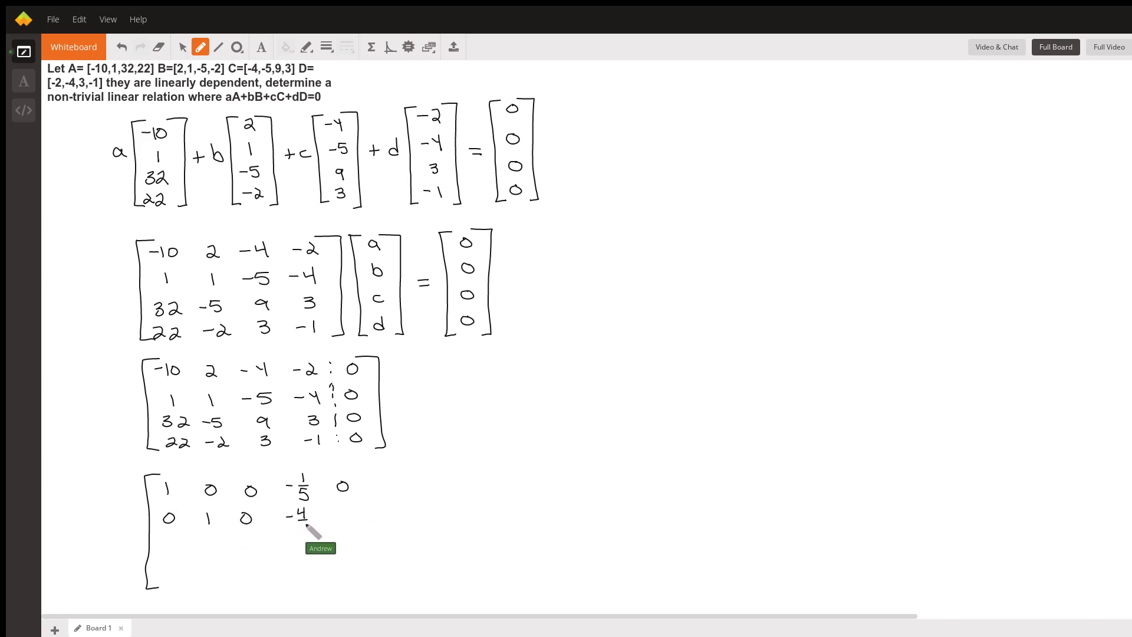
drag(298, 521, 308, 520)
mouse_move(306, 523)
mouse_down()
mouse_move(300, 531)
mouse_move(342, 514)
mouse_up()
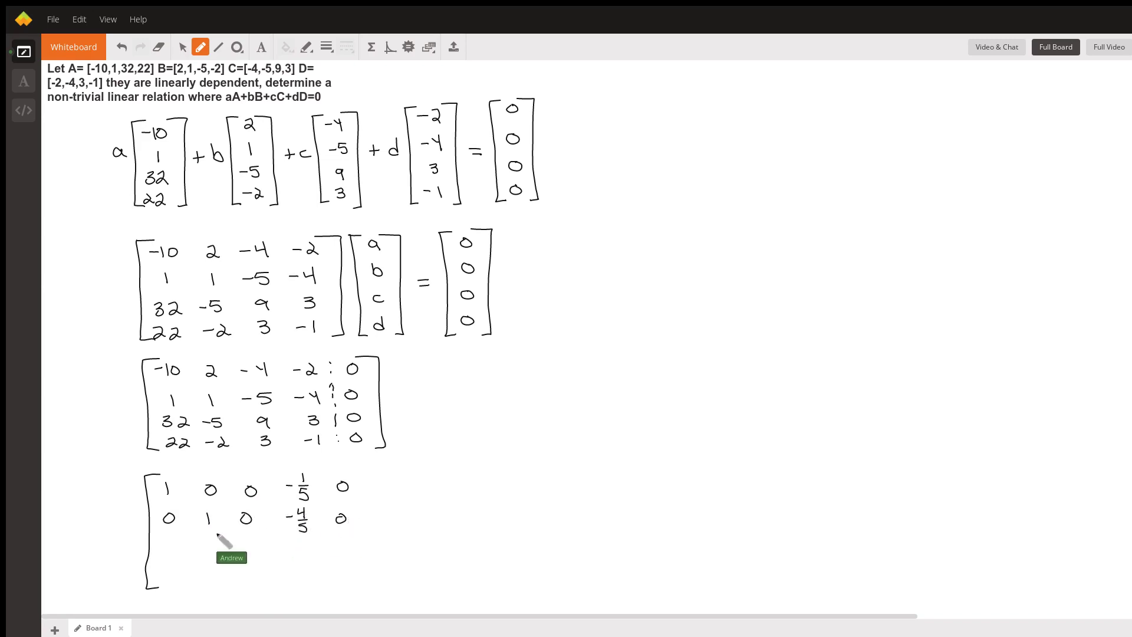
Step: Add row three with 3/5, an all-zero fourth row, the divider, and the note "d = anything"
drag(171, 547, 308, 554)
drag(306, 556, 341, 547)
drag(172, 573, 345, 570)
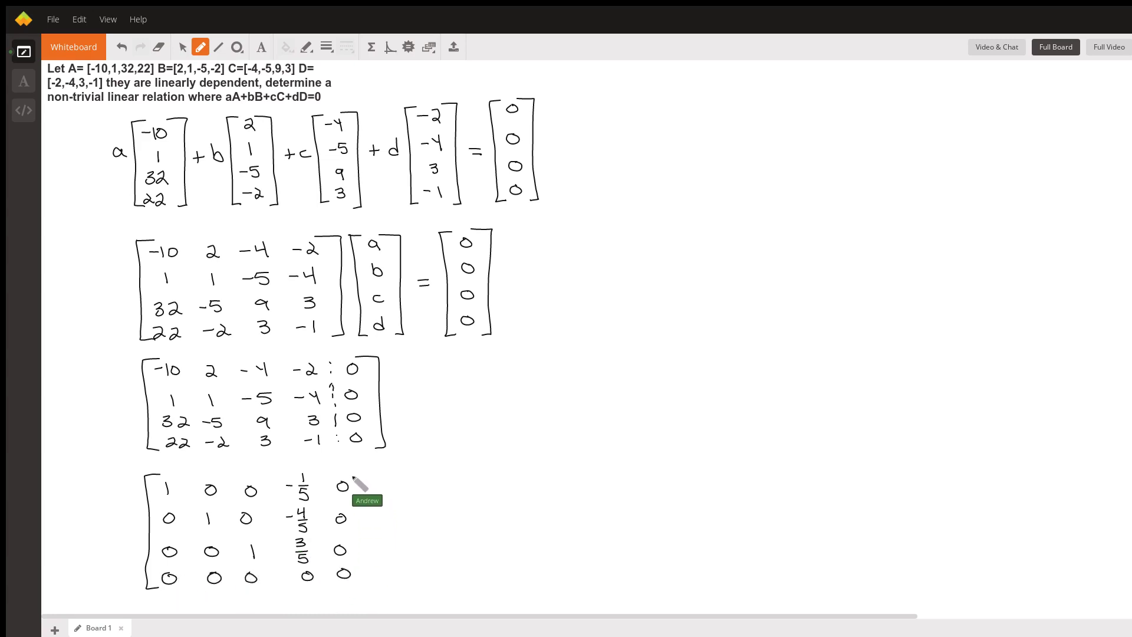
mouse_move(349, 475)
mouse_down()
mouse_move(373, 585)
mouse_move(323, 482)
mouse_up()
drag(323, 491, 328, 577)
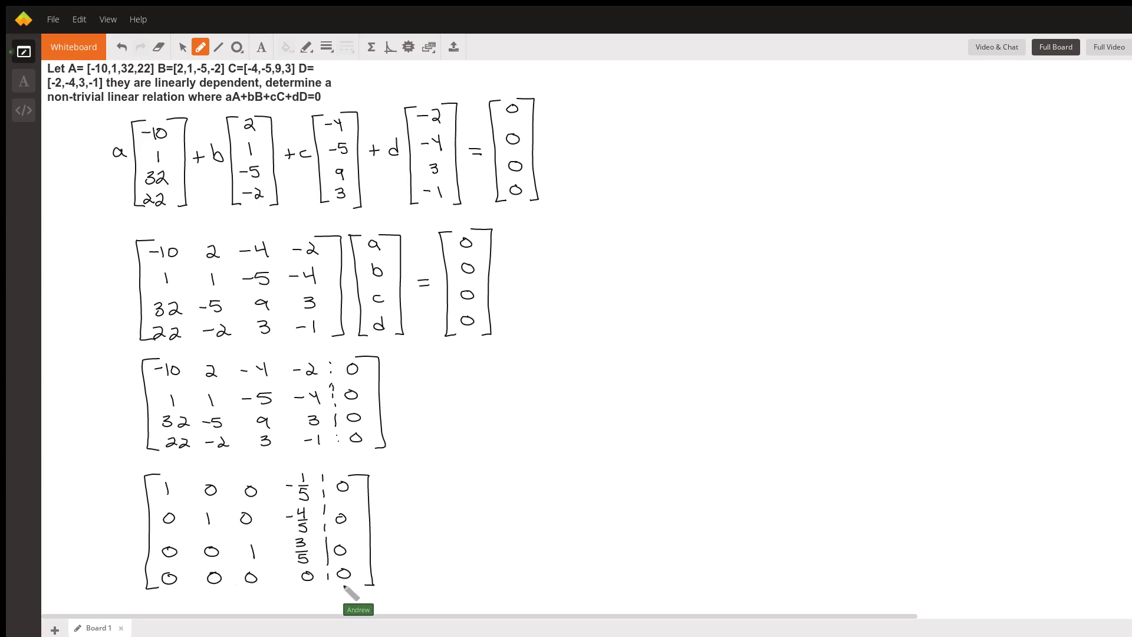
mouse_move(436, 434)
mouse_down()
mouse_move(436, 447)
mouse_move(454, 434)
mouse_move(493, 444)
mouse_move(510, 427)
mouse_move(551, 440)
mouse_move(550, 450)
mouse_up()
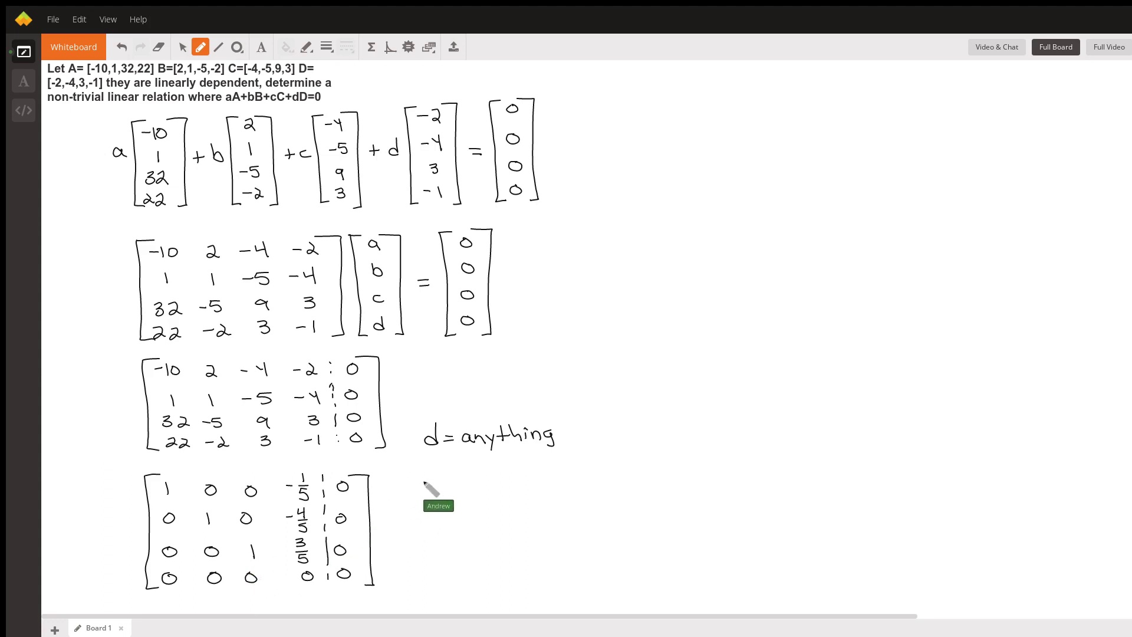
Step: Write a − 1/5 d = 0, b − 4/5 d = 0 and c + 3/5 d = 0 from the RREF rows
mouse_move(425, 476)
mouse_down()
mouse_move(457, 471)
mouse_move(454, 490)
mouse_move(507, 471)
mouse_up()
mouse_move(418, 509)
mouse_down()
mouse_move(420, 519)
mouse_move(465, 512)
mouse_move(459, 530)
mouse_move(500, 513)
mouse_up()
drag(491, 518, 512, 511)
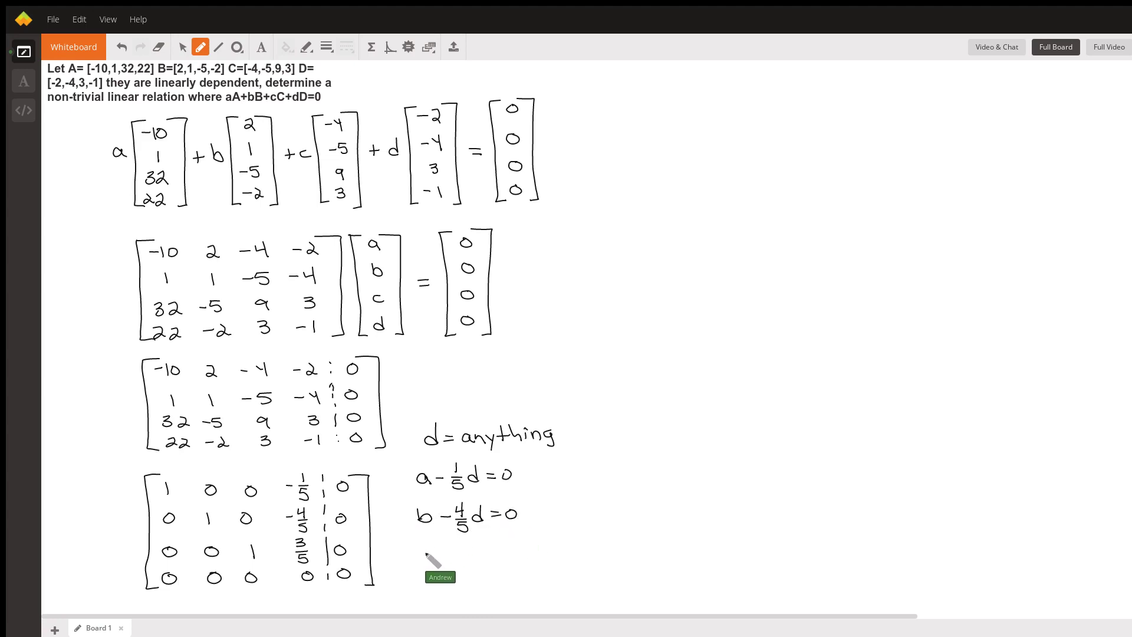
drag(429, 551, 447, 560)
mouse_move(439, 554)
mouse_down()
mouse_move(467, 552)
mouse_move(460, 566)
mouse_move(501, 549)
mouse_up()
drag(492, 554, 511, 547)
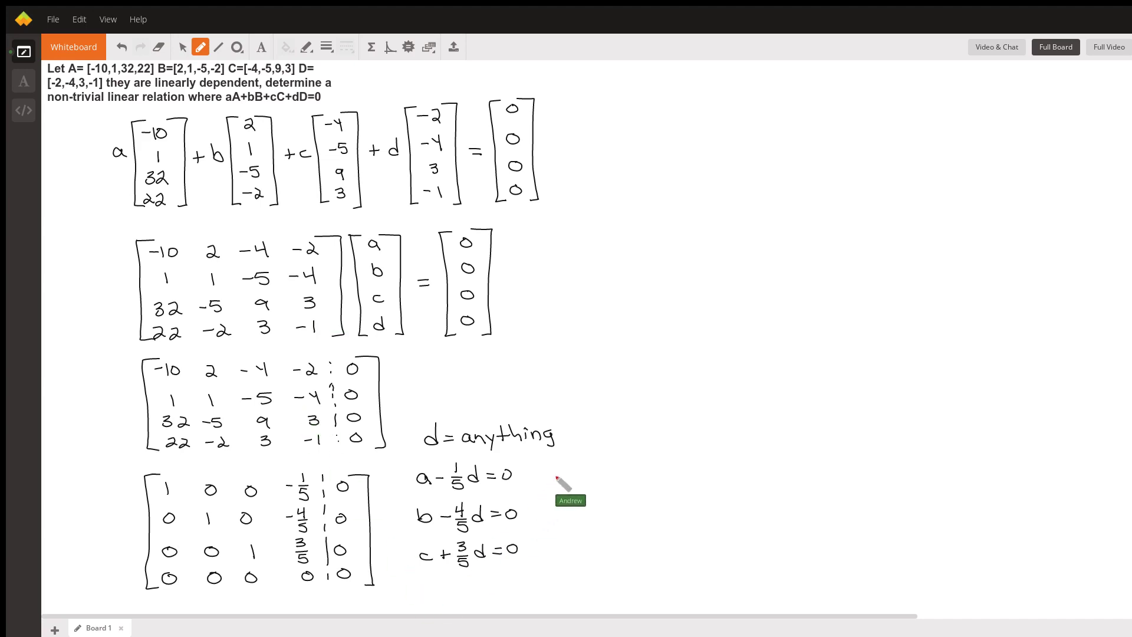
Step: Write d=5, a=1, b=4, c=-3 in red beside the equations and draw a box around them
drag(558, 472, 561, 480)
drag(565, 471, 572, 478)
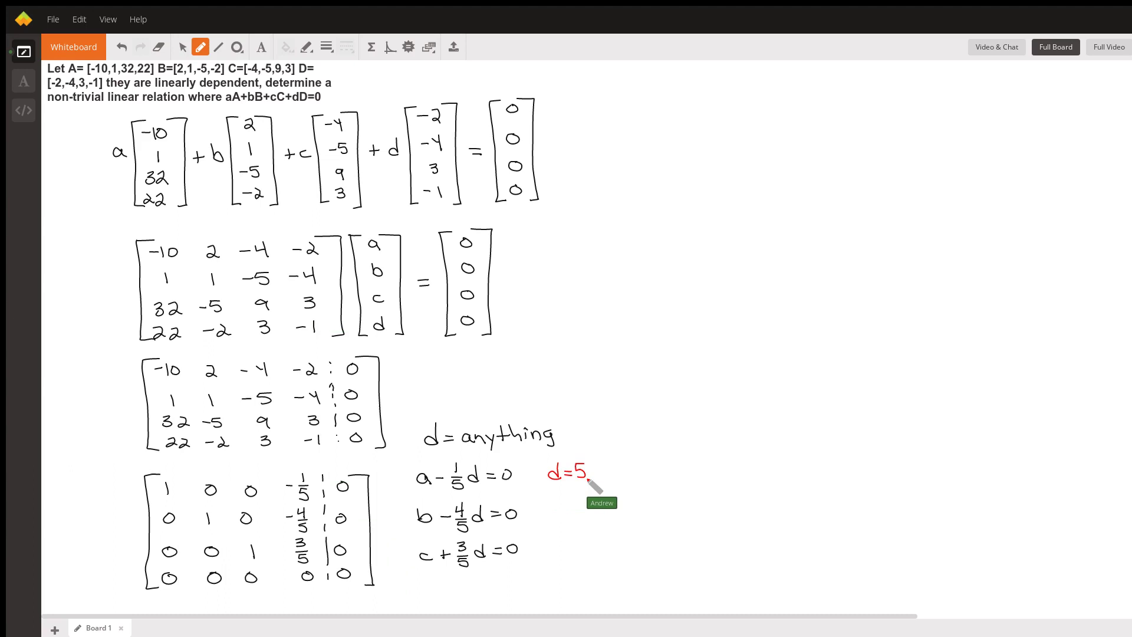
drag(557, 499, 557, 508)
mouse_move(562, 500)
mouse_down()
mouse_move(580, 508)
mouse_move(554, 532)
mouse_move(588, 528)
mouse_up()
mouse_move(586, 521)
mouse_down()
mouse_move(562, 558)
mouse_move(589, 560)
mouse_up()
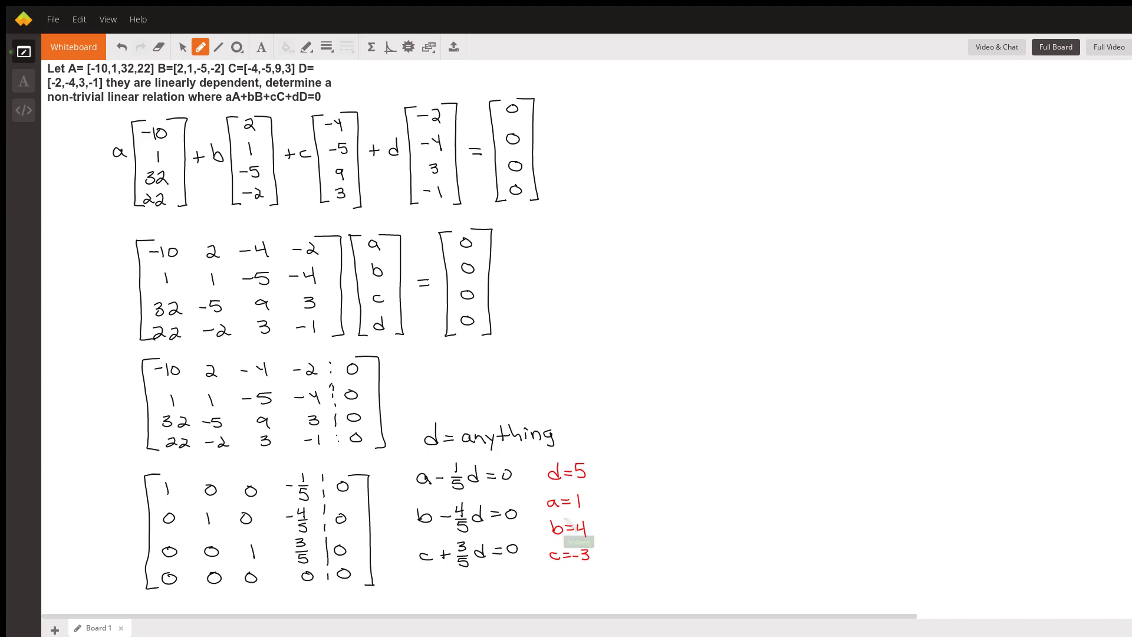
mouse_move(534, 554)
mouse_down()
mouse_move(532, 457)
mouse_move(535, 549)
mouse_up()
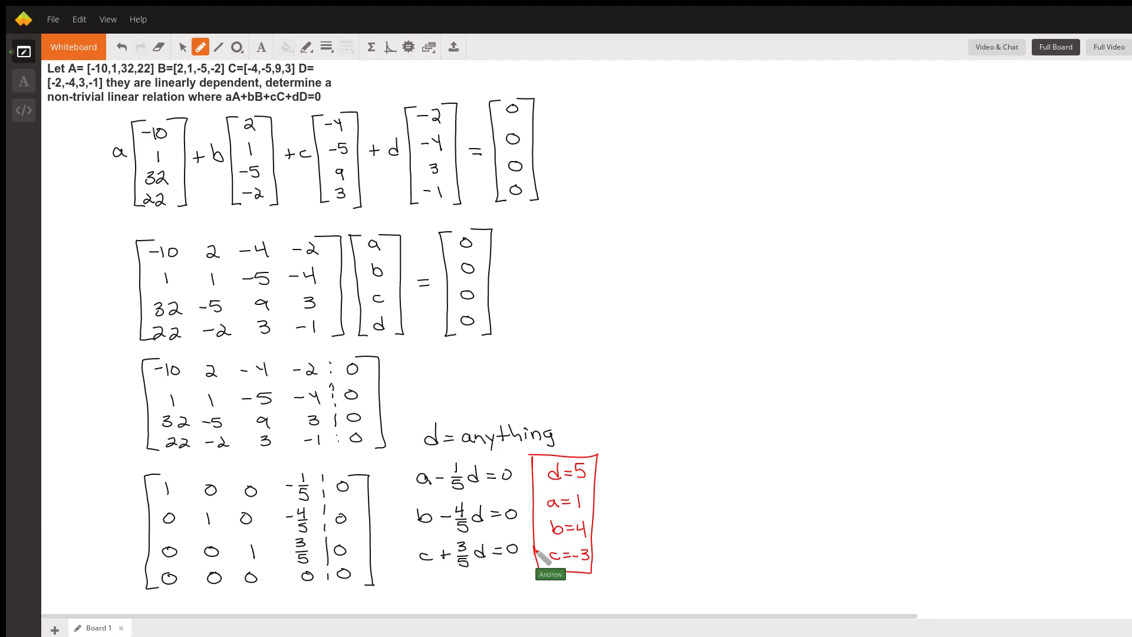